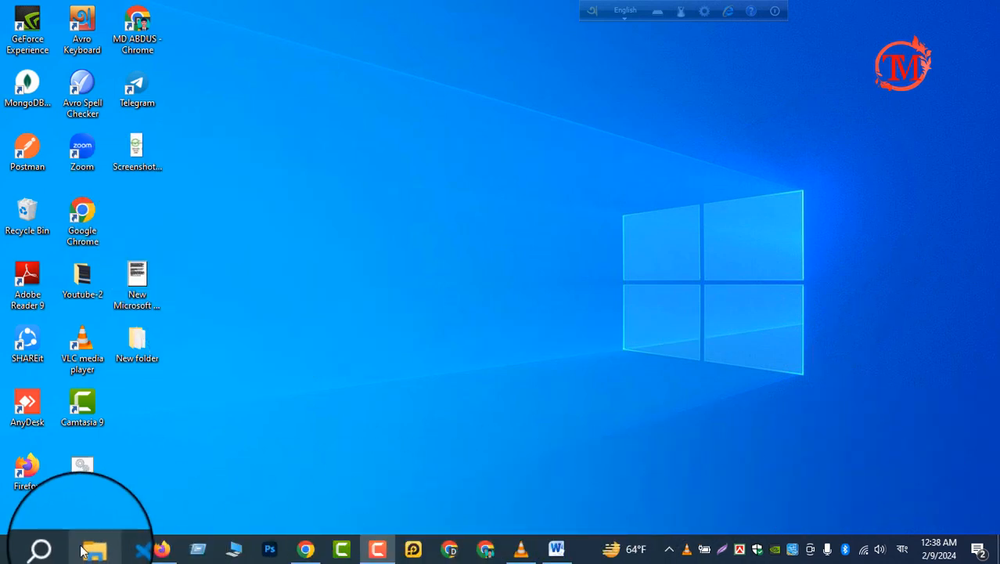
Search Windows for "compter", open the Computer Management app, and dismiss the search results
click(52, 548)
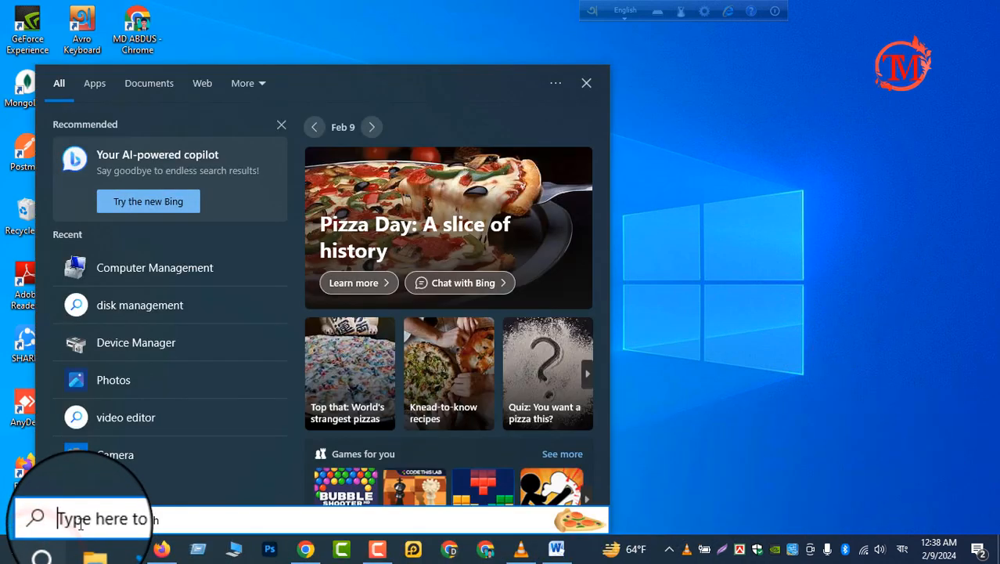
text(comp)
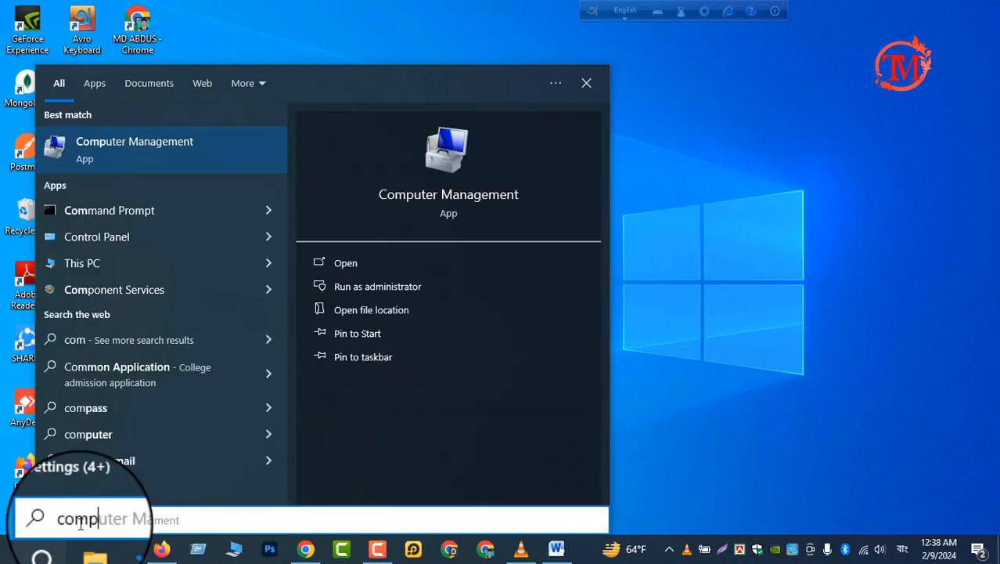
text(ter)
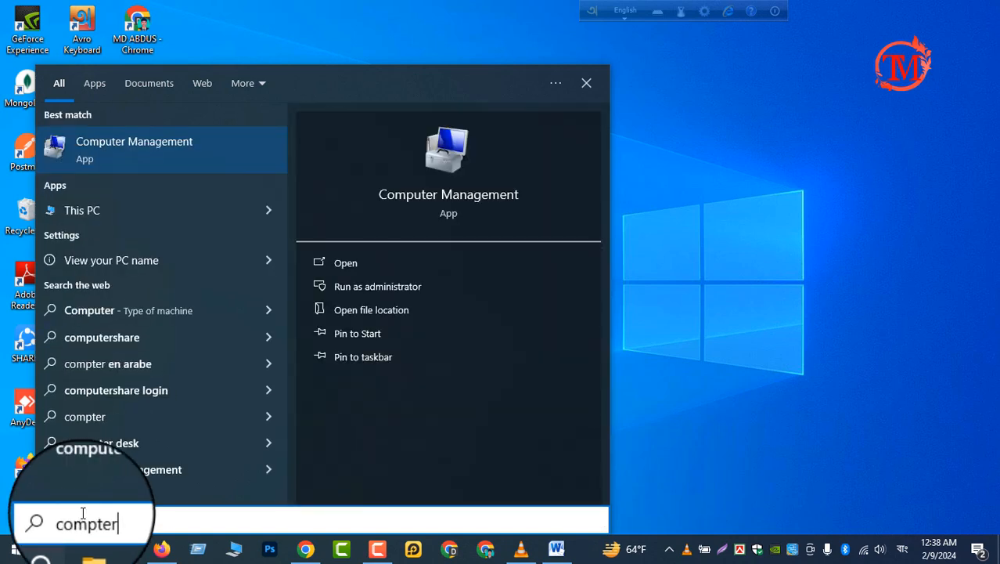
click(127, 155)
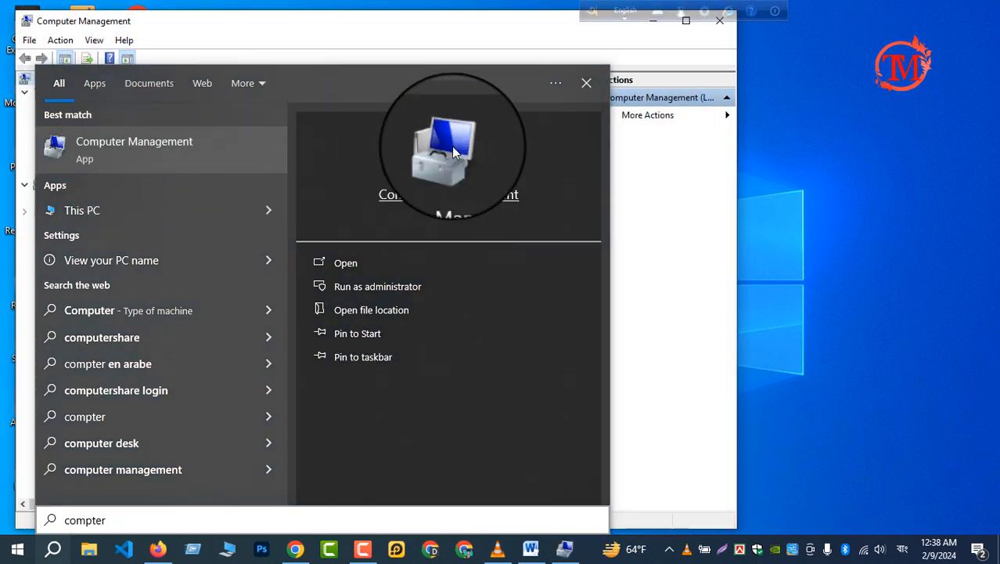
click(586, 82)
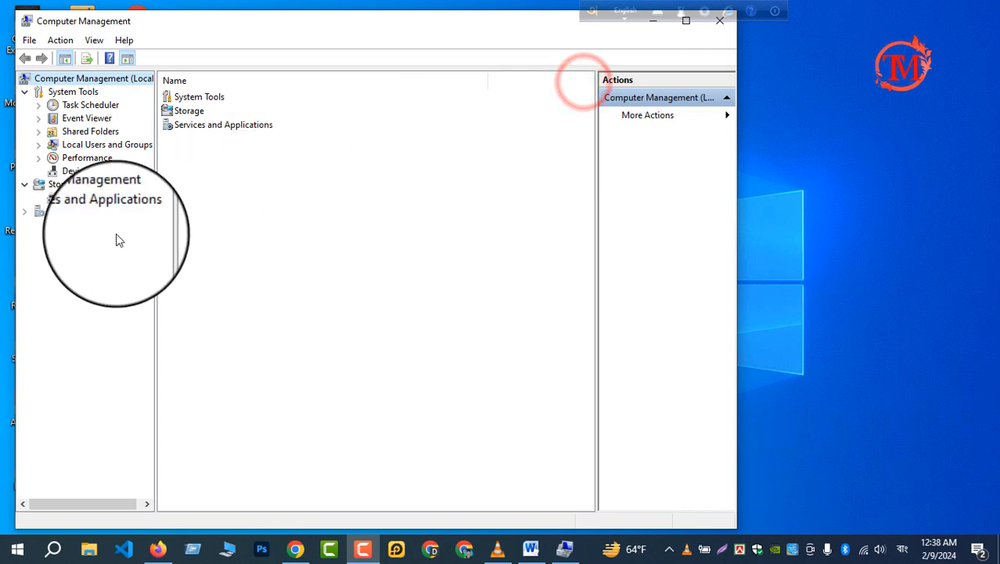
In Disk Management, check the partition style in Disk 0's volume properties and close the dialog
click(85, 200)
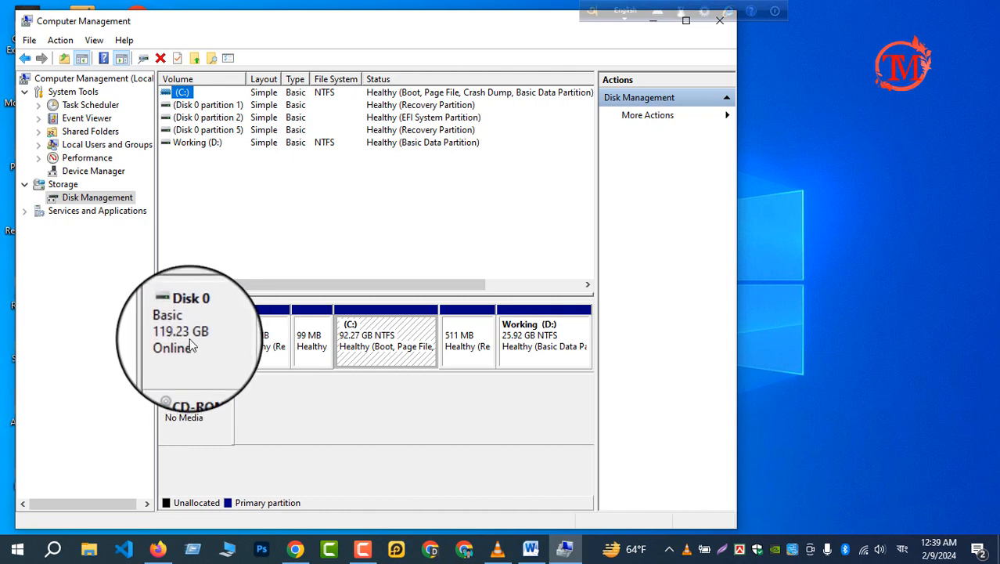
right_click(190, 344)
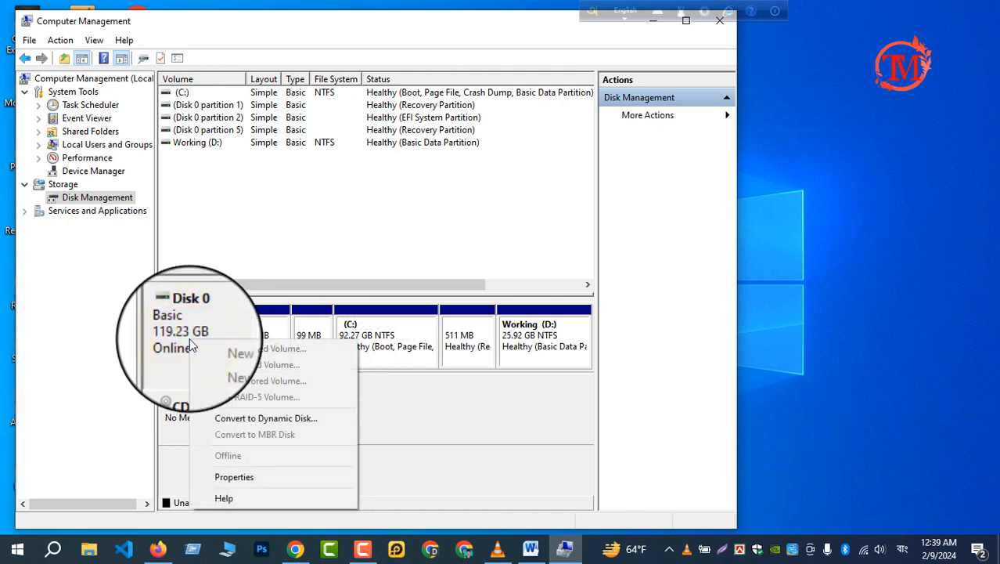
click(248, 477)
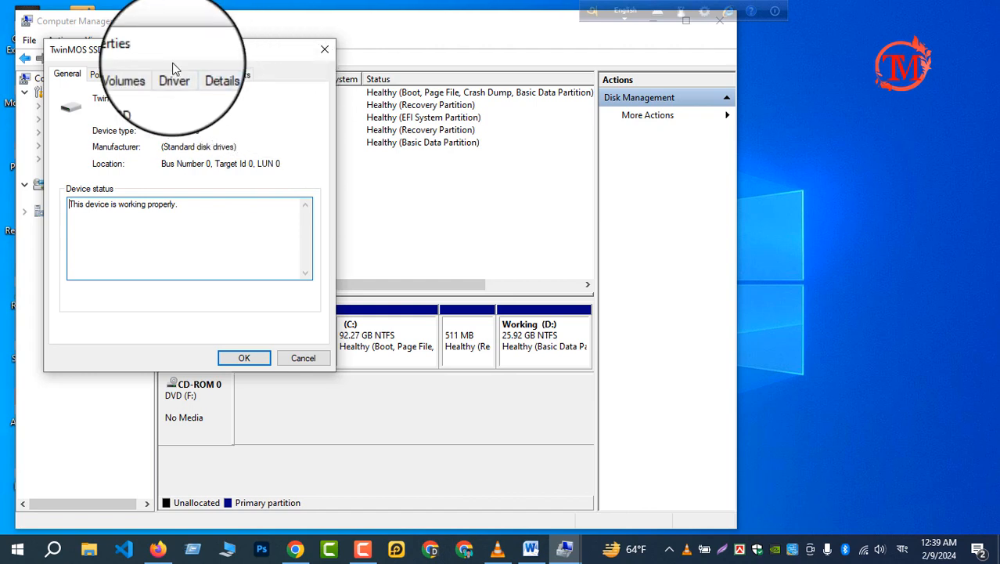
click(136, 81)
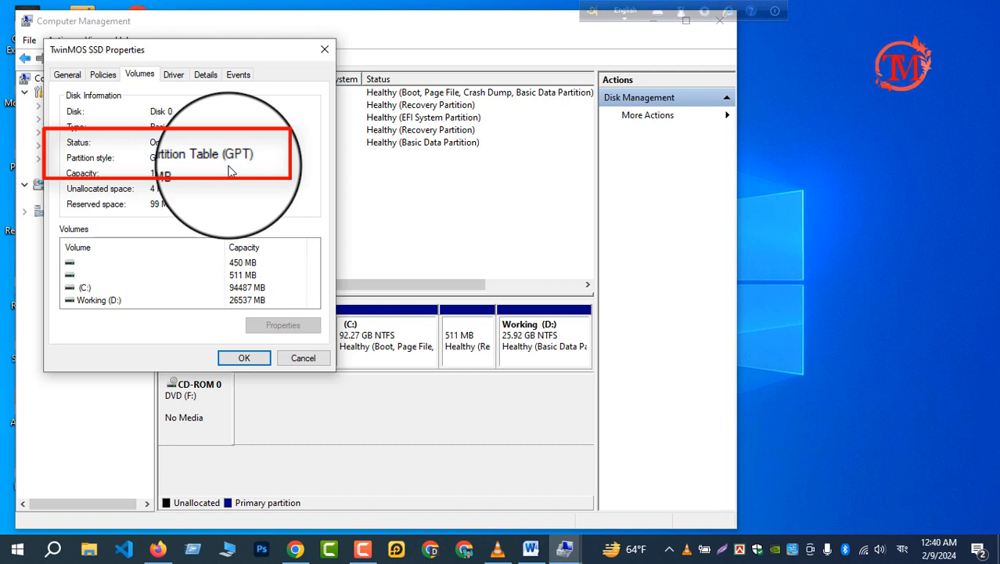
click(241, 358)
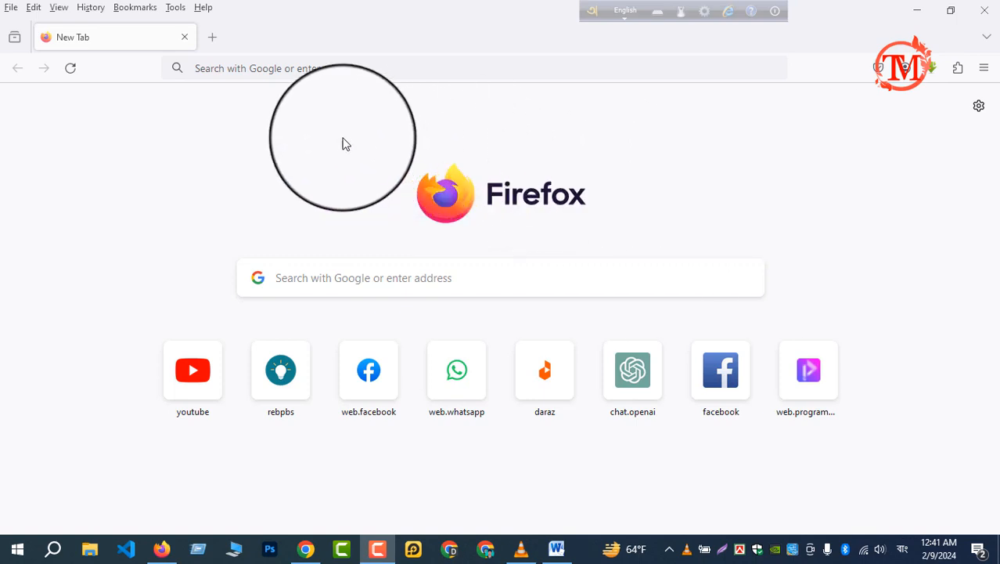
In Firefox, search the web for "rufus" and open the official rufus.ie website
click(298, 69)
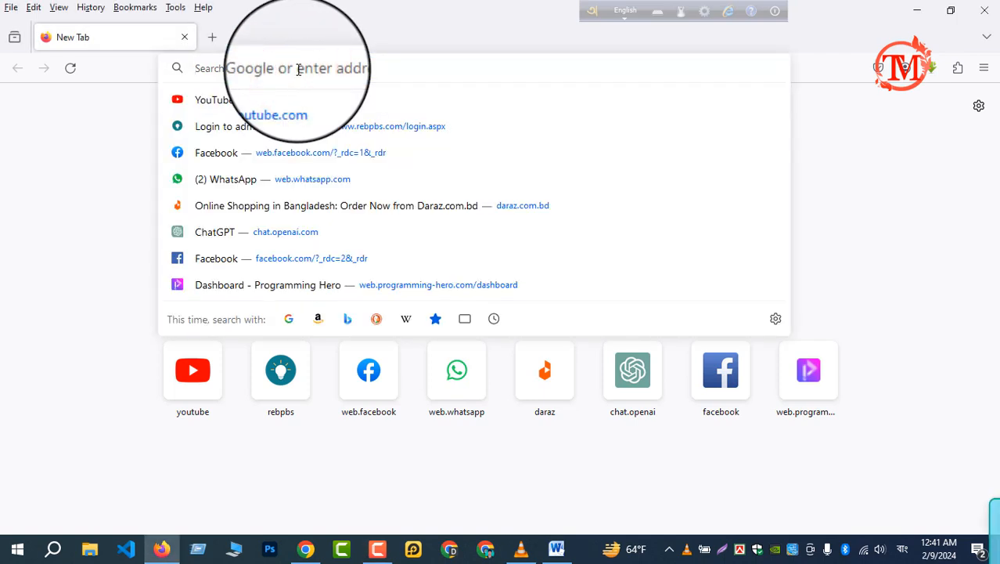
text(rufu)
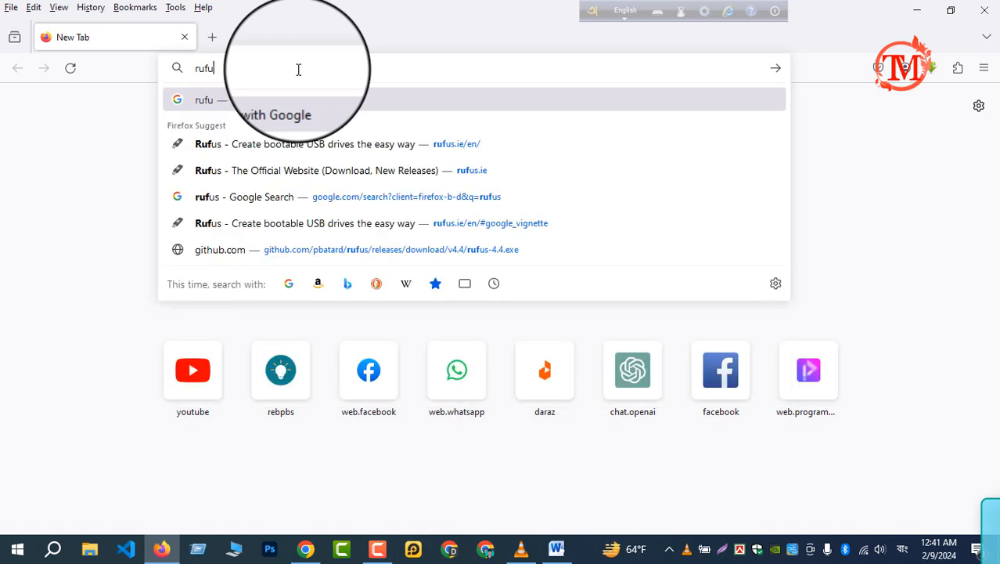
text(s)
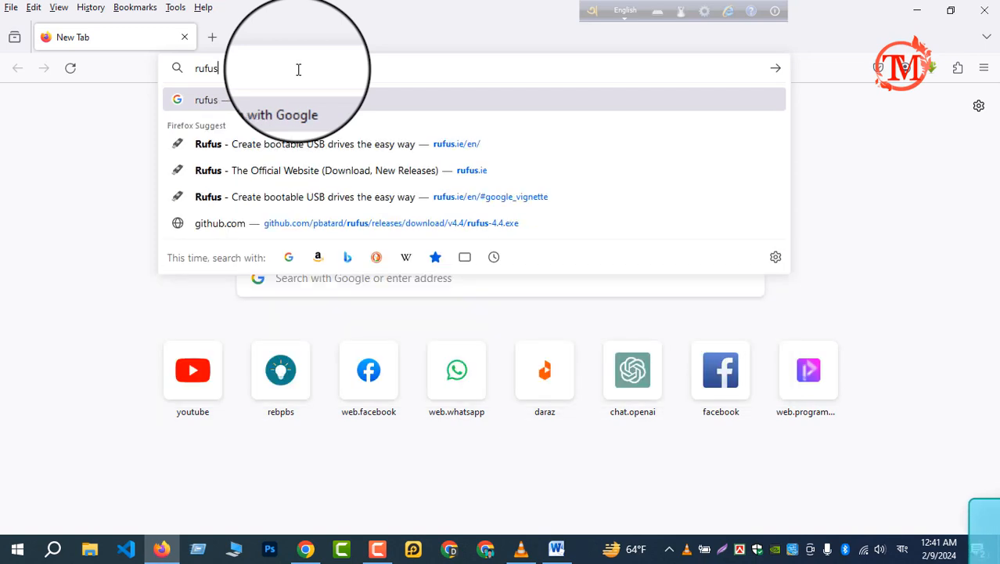
key(Return)
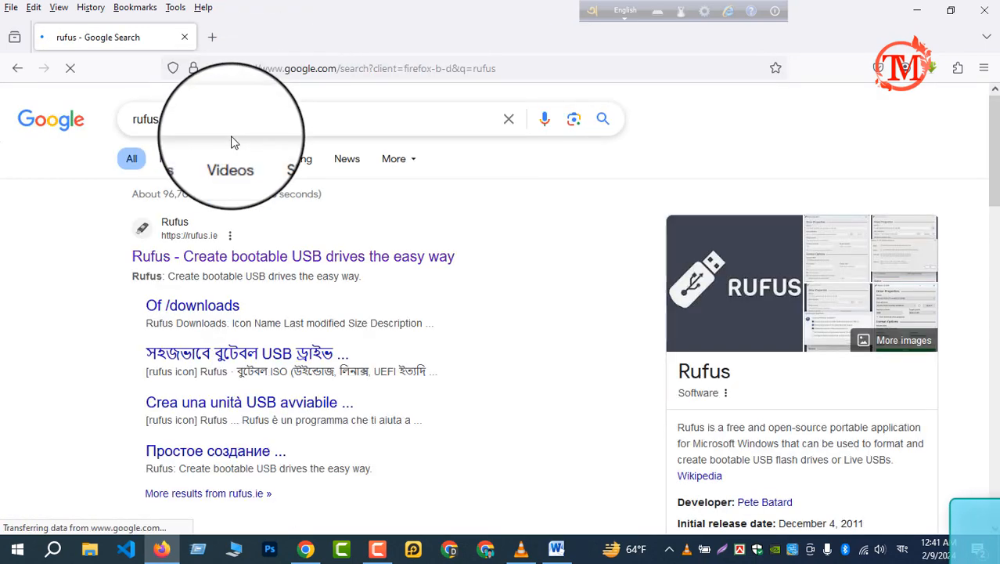
click(196, 255)
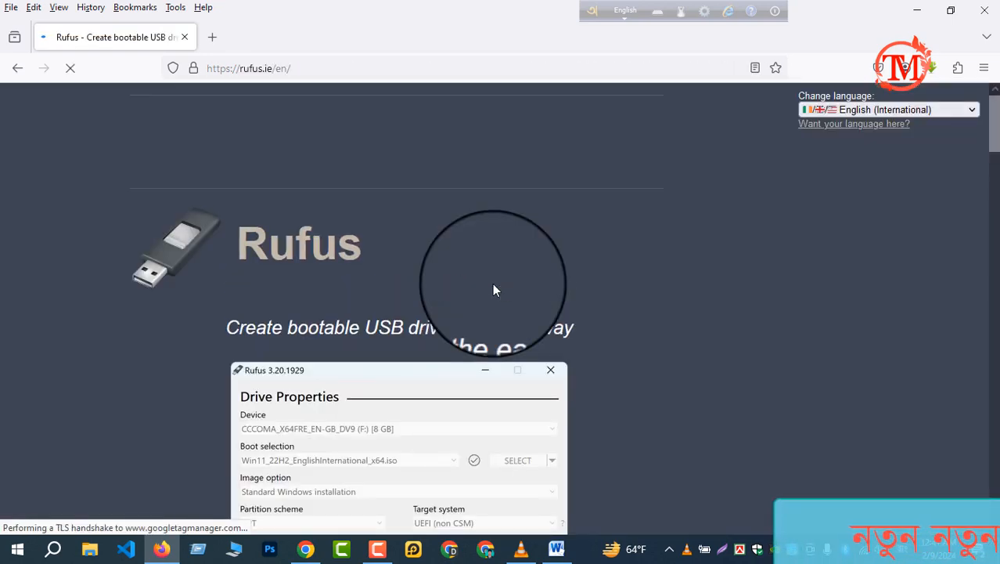
Download the standard Windows x64 release rufus-4.4.exe, dismissing the ad, and show the downloaded file in its folder
scroll(643, 318, down, 3)
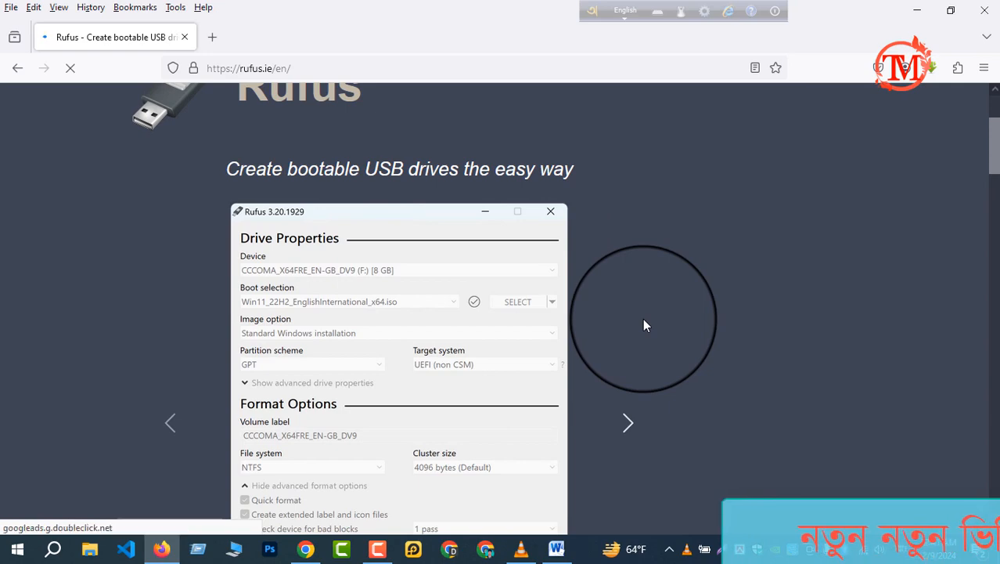
scroll(643, 317, down, 4)
scroll(644, 326, down, 5)
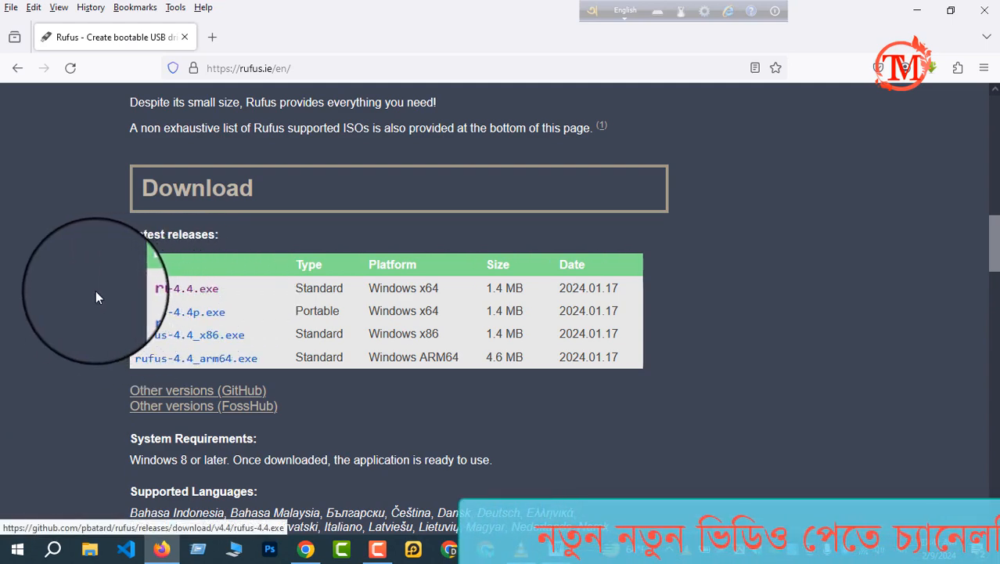
click(200, 296)
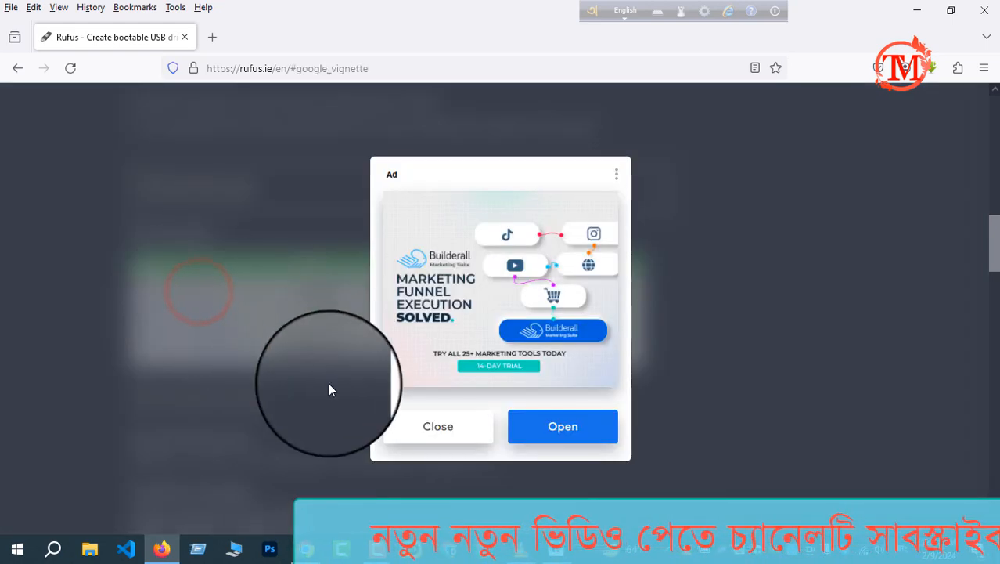
click(434, 430)
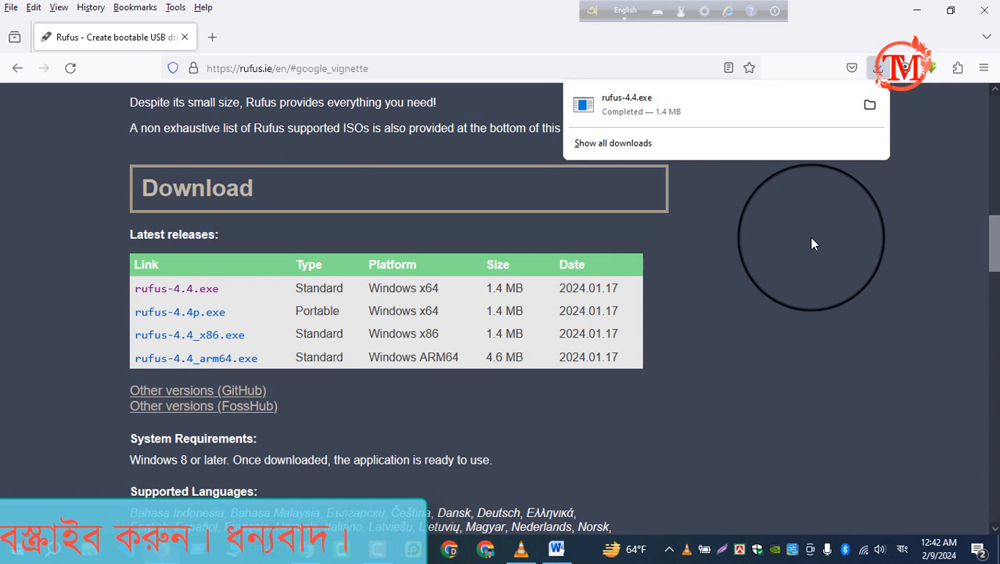
click(869, 107)
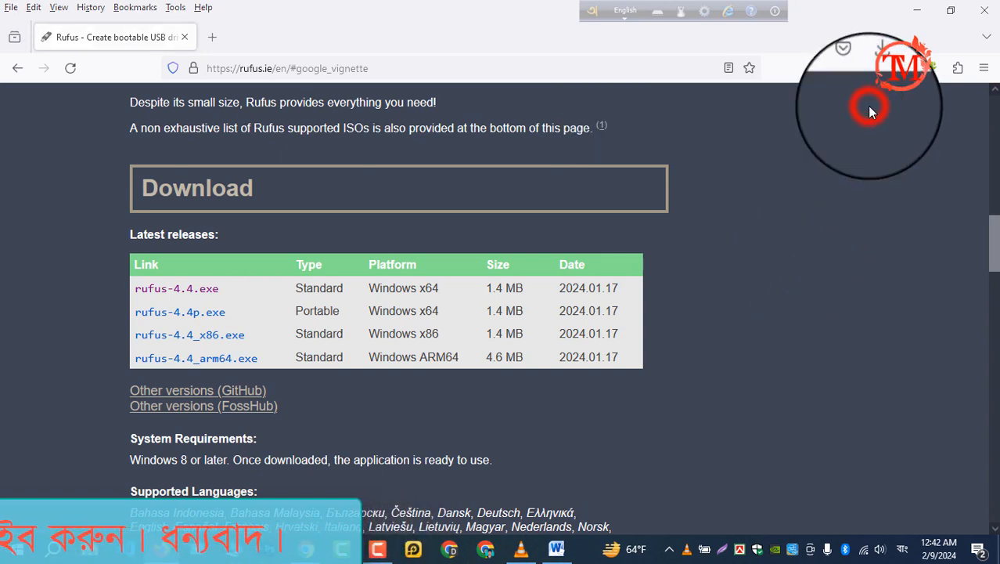
Search for "windows 11" in a new browser tab and open Microsoft's Download Windows 11 page
key(ctrl+t)
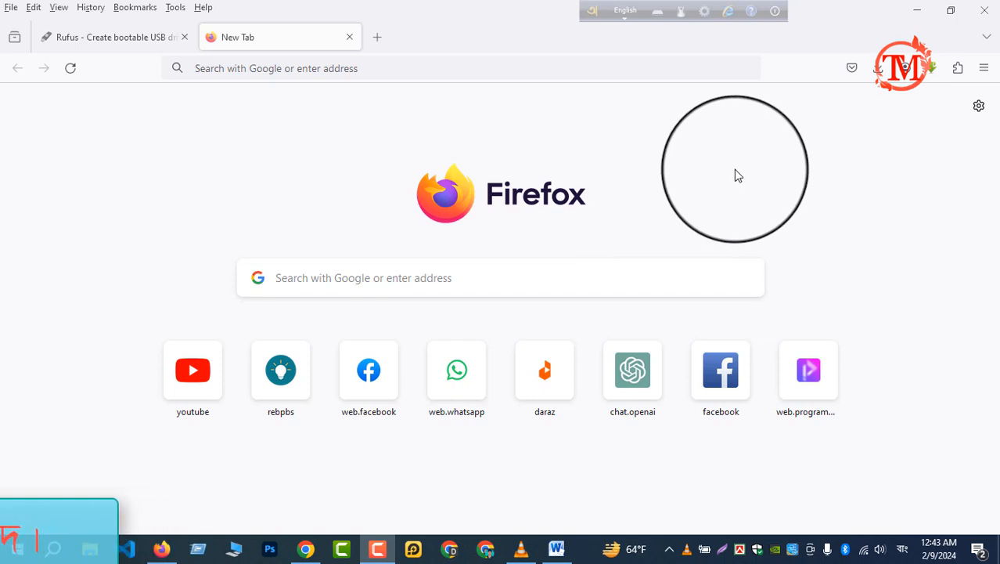
click(349, 68)
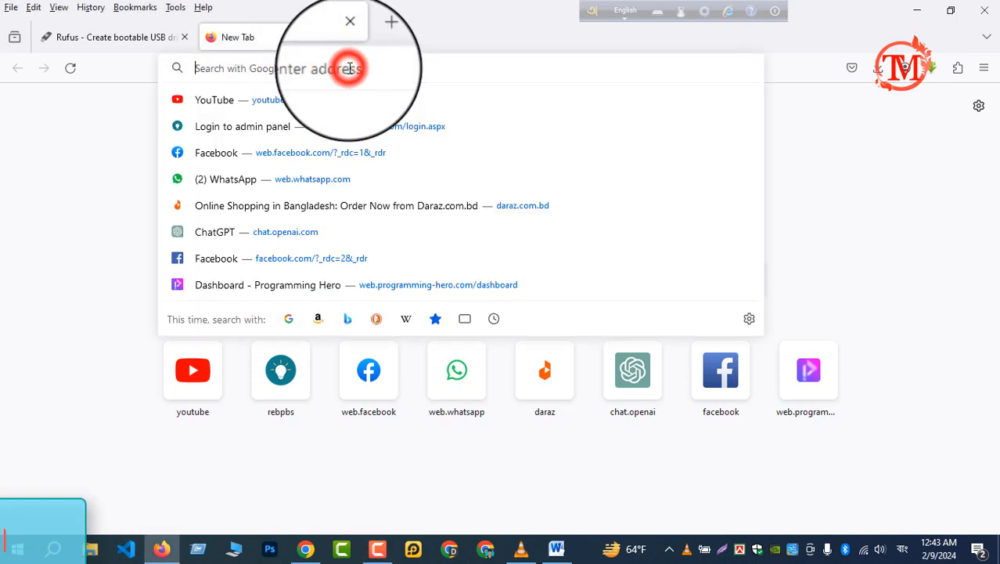
text(win)
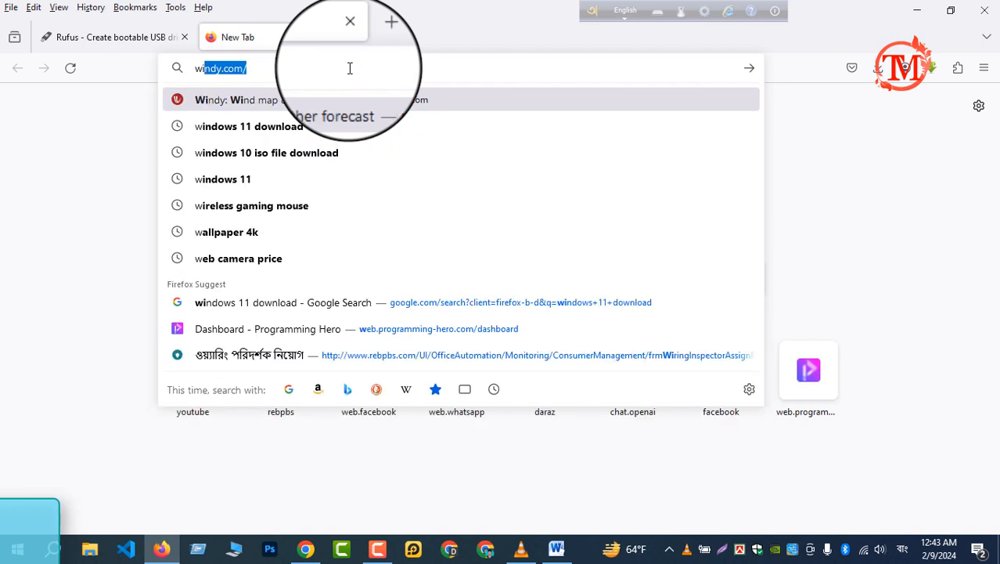
text(do)
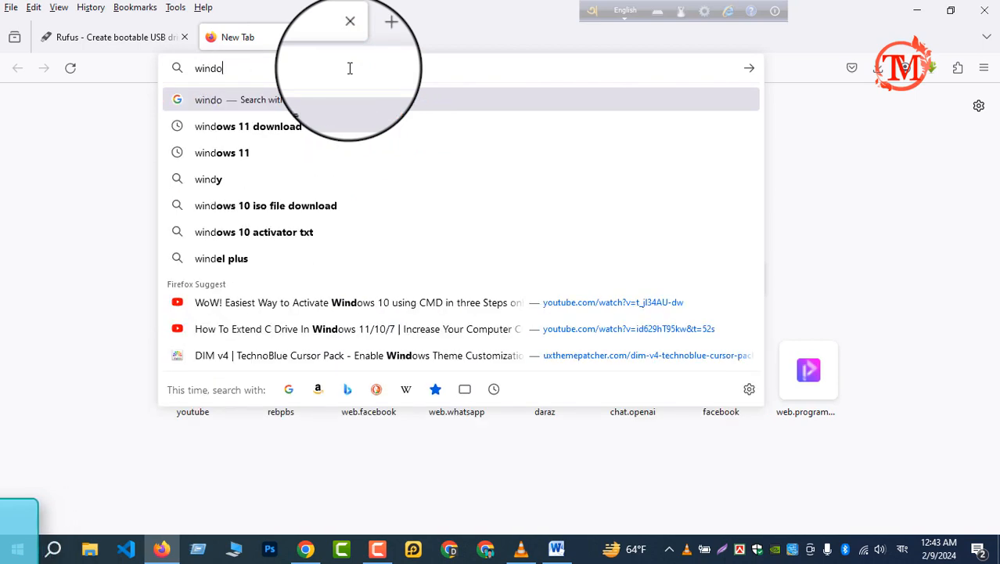
text(w)
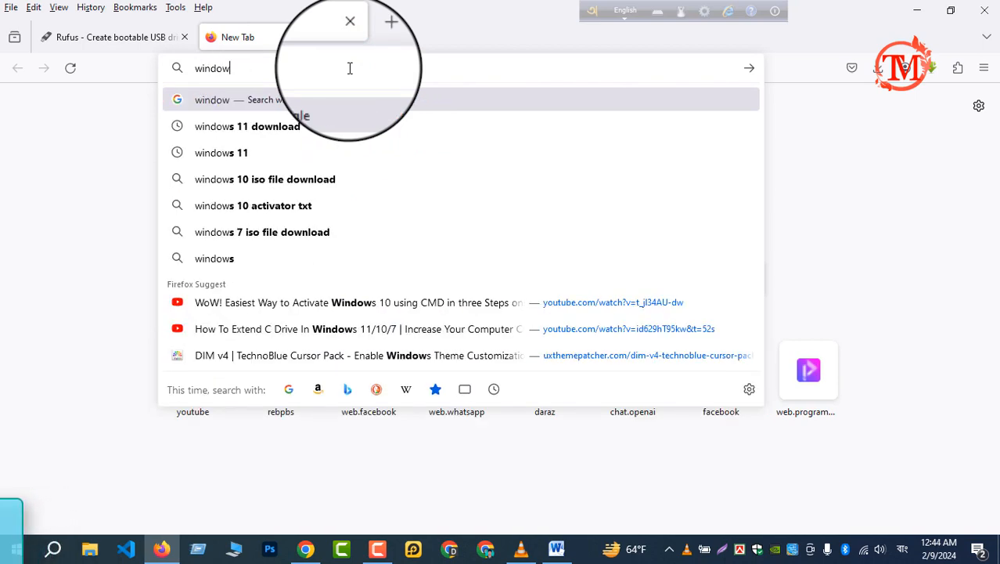
click(238, 153)
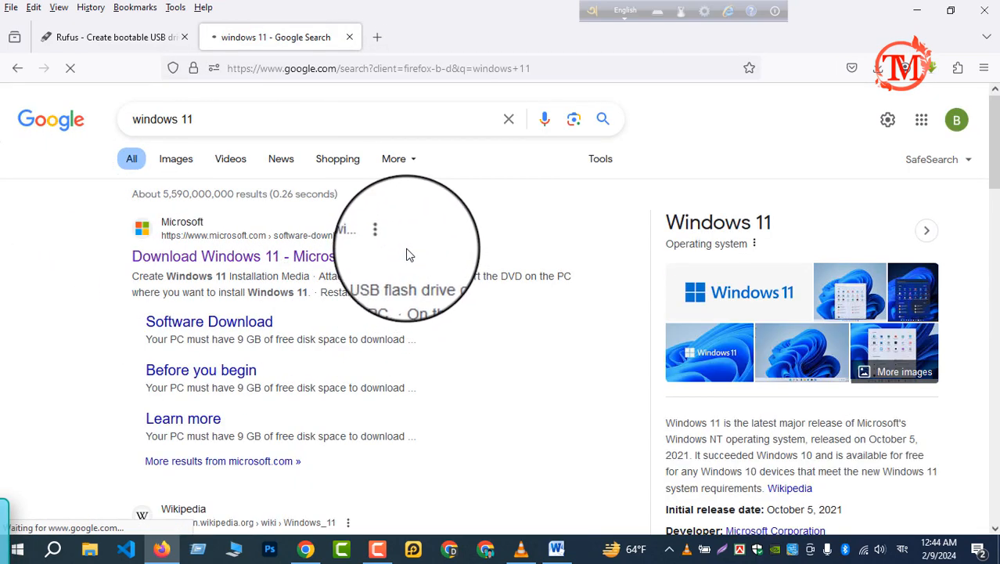
click(224, 265)
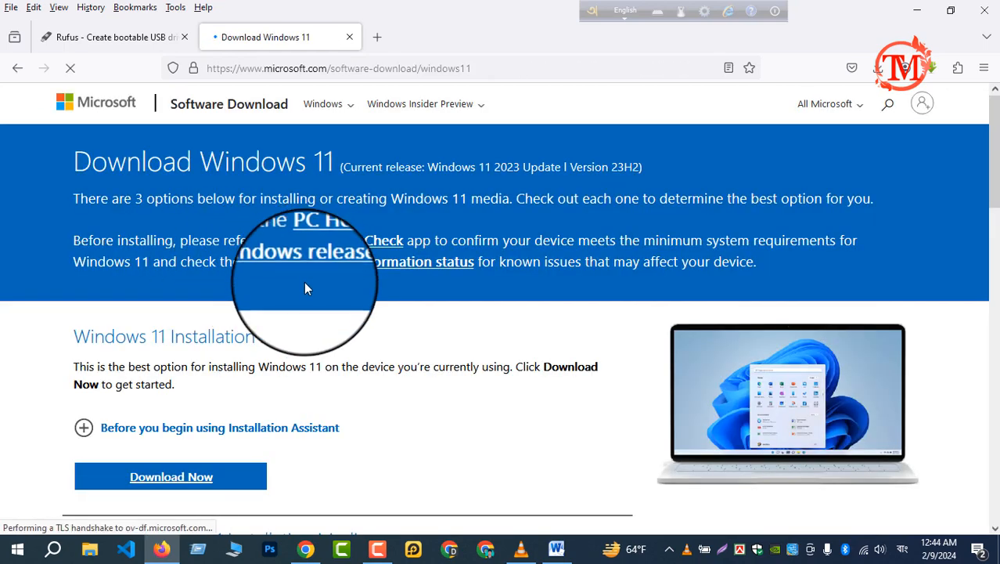
Choose Windows 11 (multi-edition ISO for x64 devices) as the disk image and request its download
scroll(384, 292, down, 2)
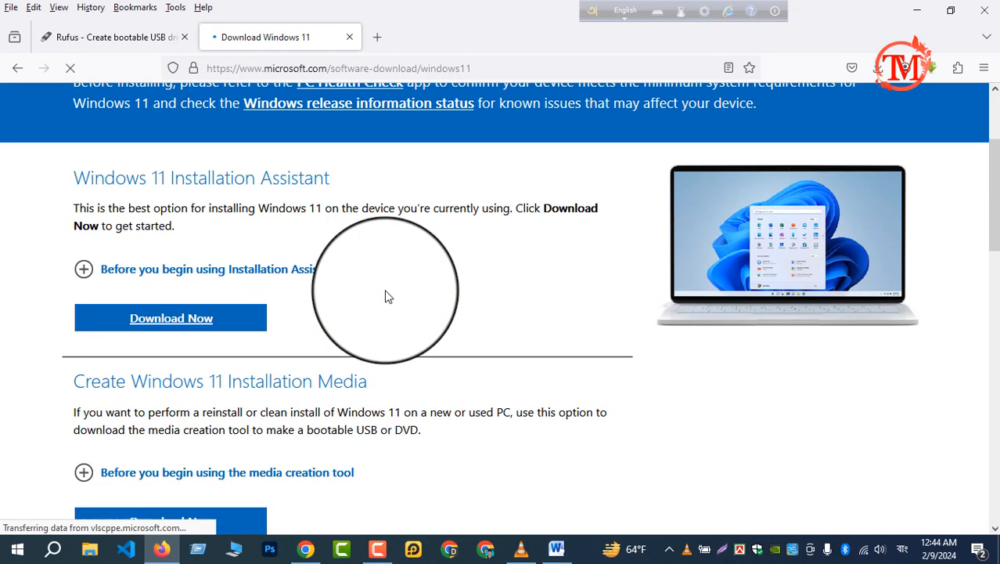
scroll(385, 295, down, 1)
scroll(384, 296, down, 2)
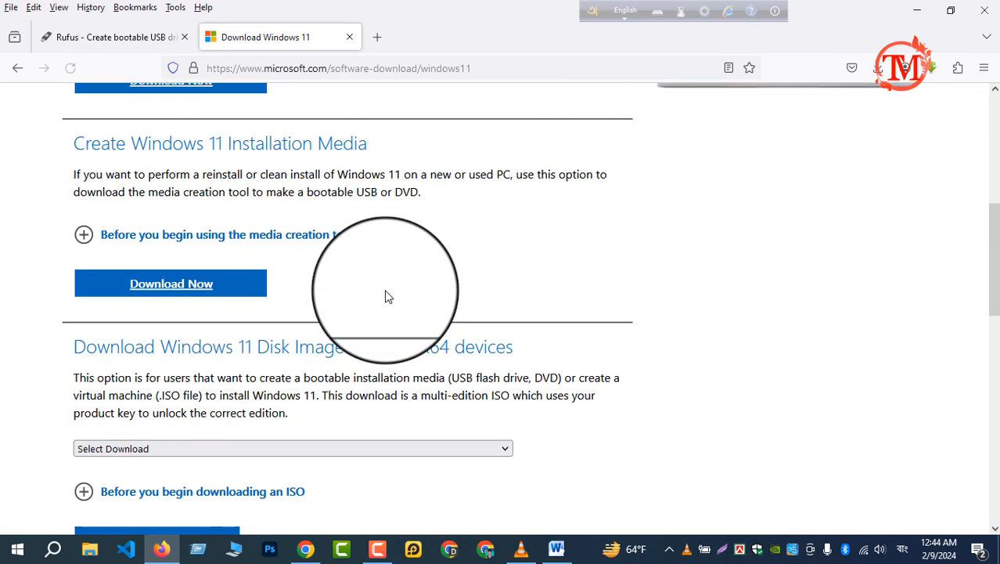
scroll(385, 296, down, 1)
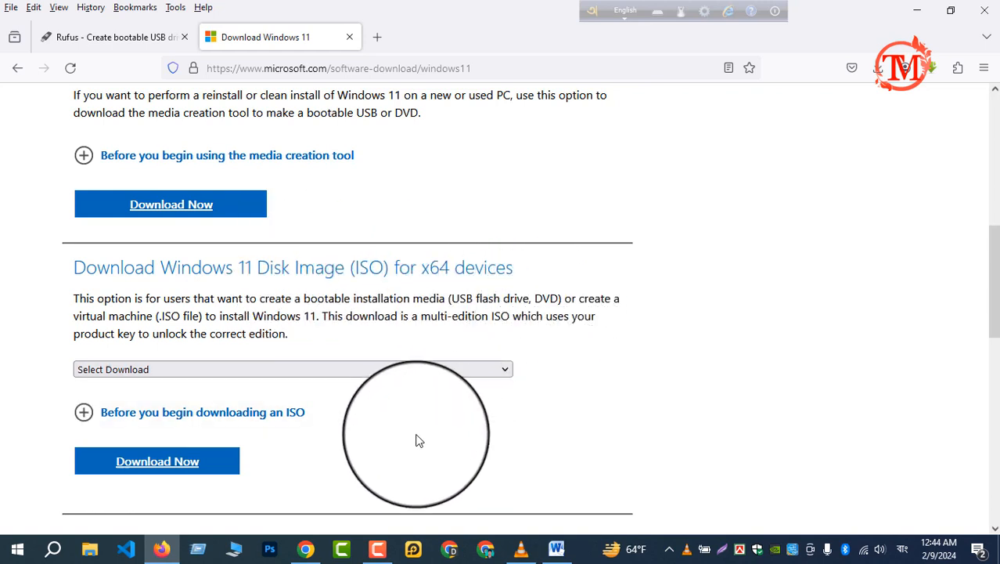
scroll(417, 441, down, 2)
click(334, 291)
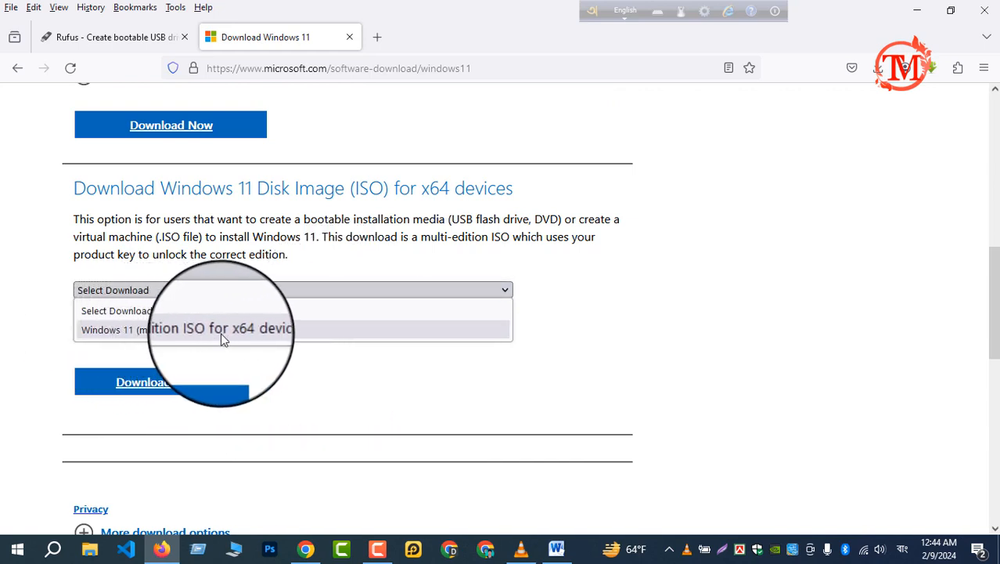
click(246, 332)
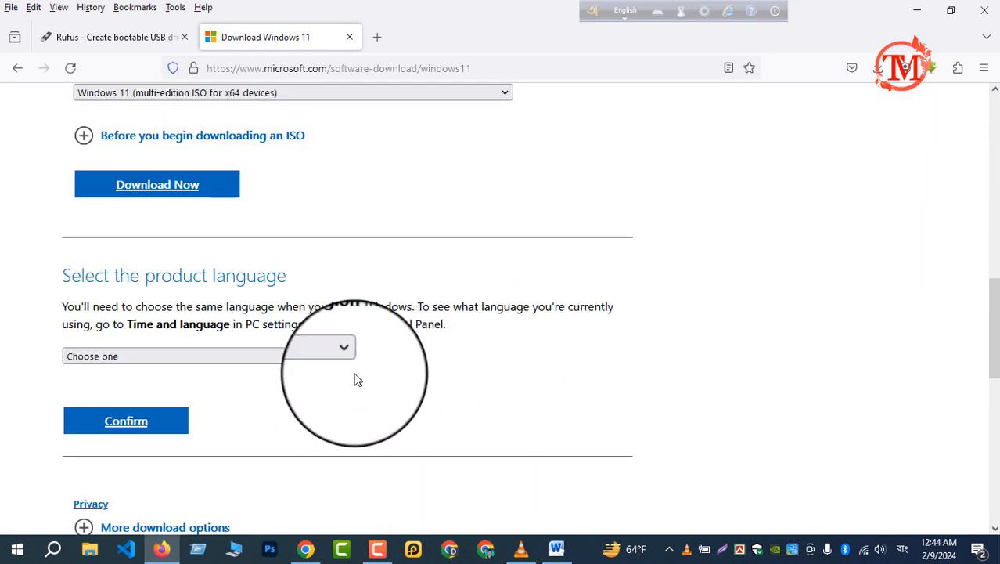
Choose English (United States) as the product language for the Windows 11 ISO and confirm the selection
click(280, 357)
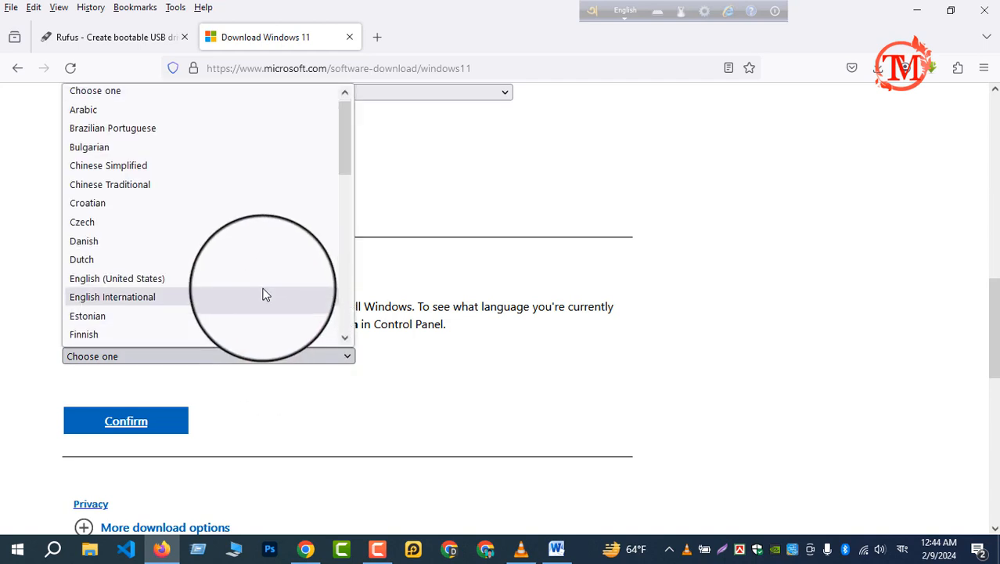
scroll(258, 292, down, 2)
scroll(224, 279, down, 4)
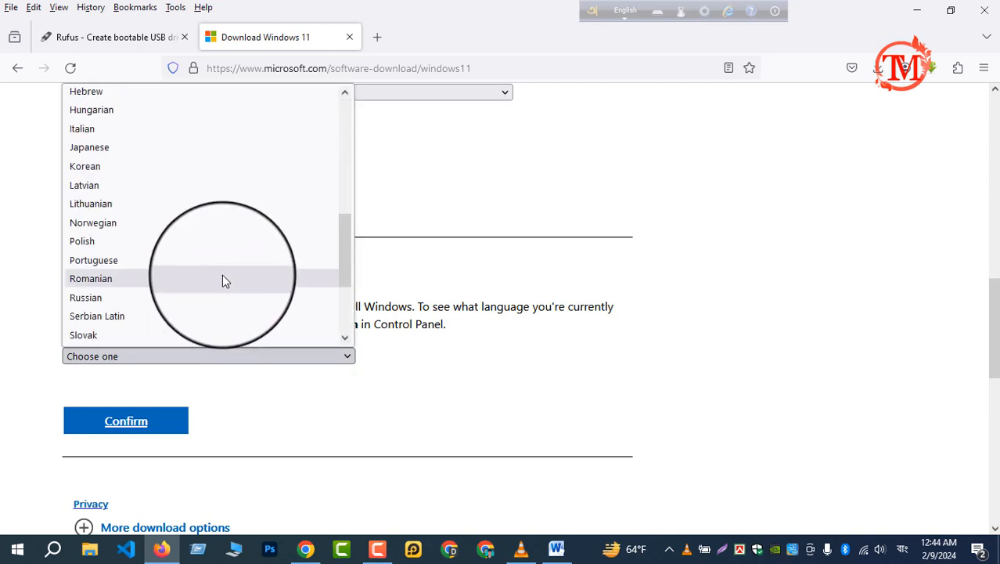
scroll(220, 277, down, 3)
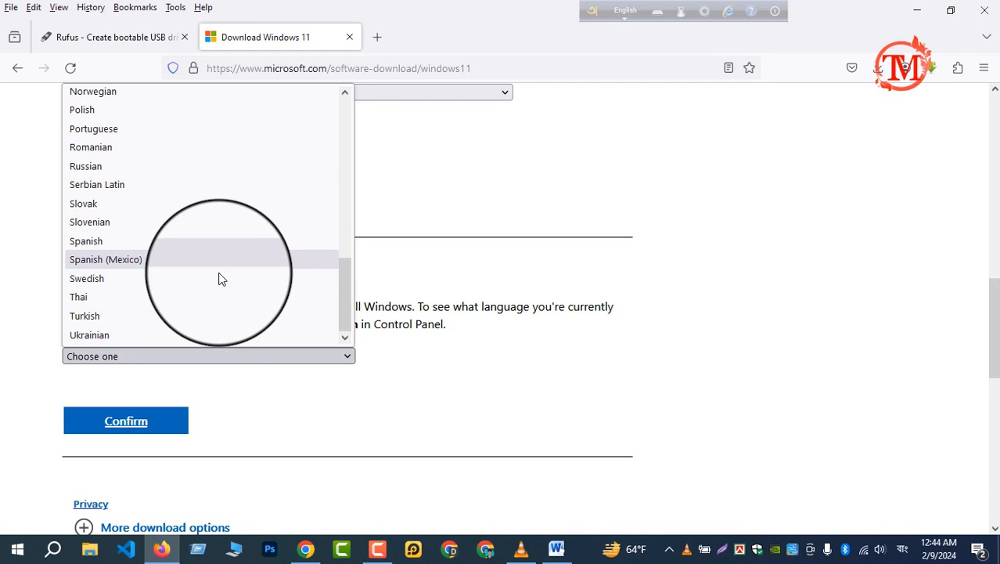
scroll(219, 277, up, 8)
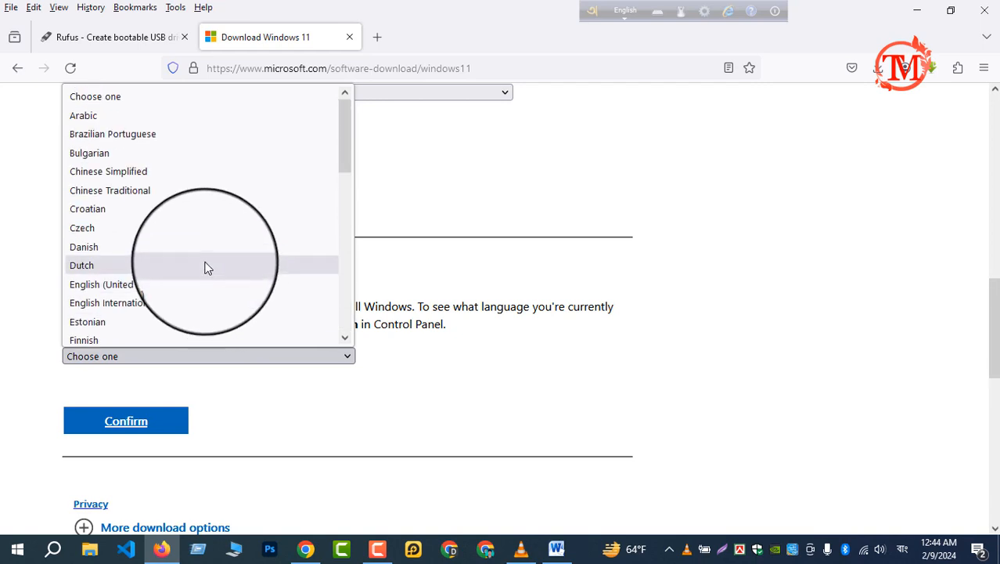
click(130, 288)
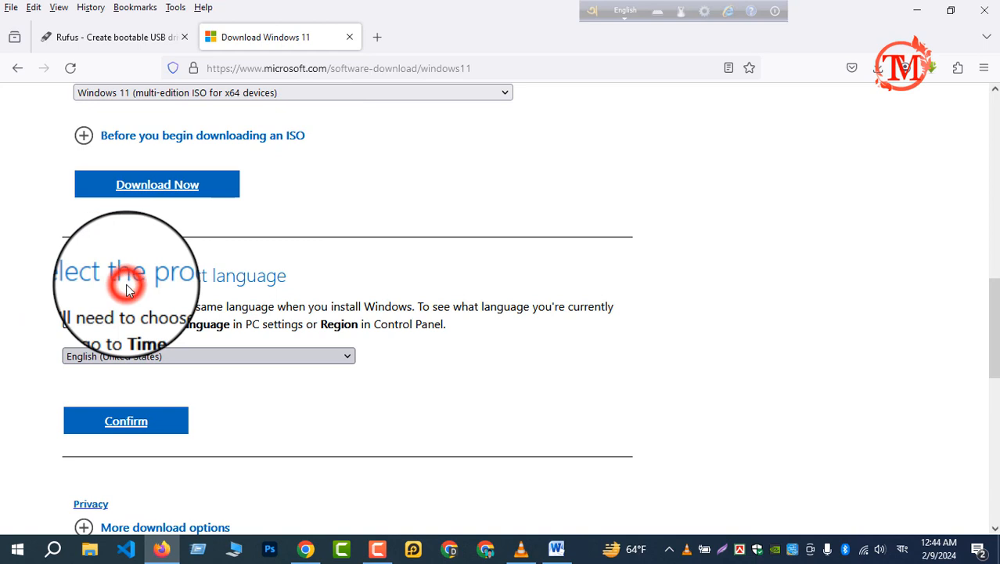
click(424, 382)
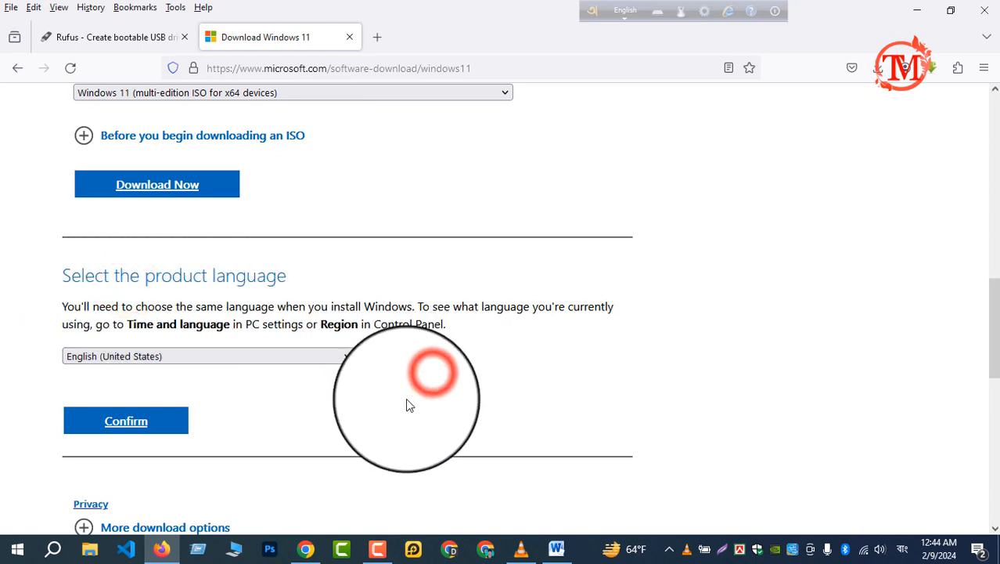
click(128, 423)
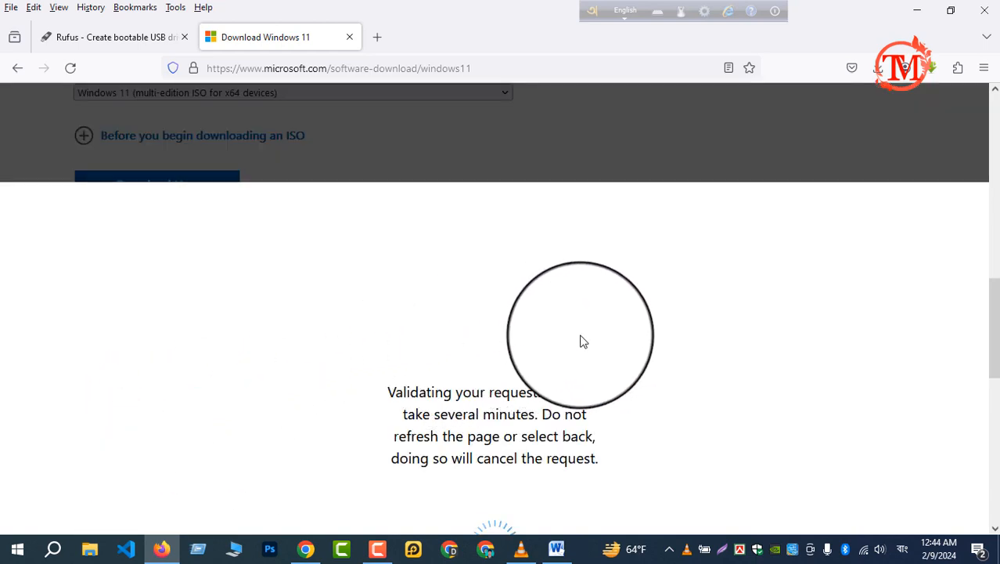
Start the 64-bit download of the Windows 11 English ISO and dismiss the downloads list
scroll(583, 337, down, 2)
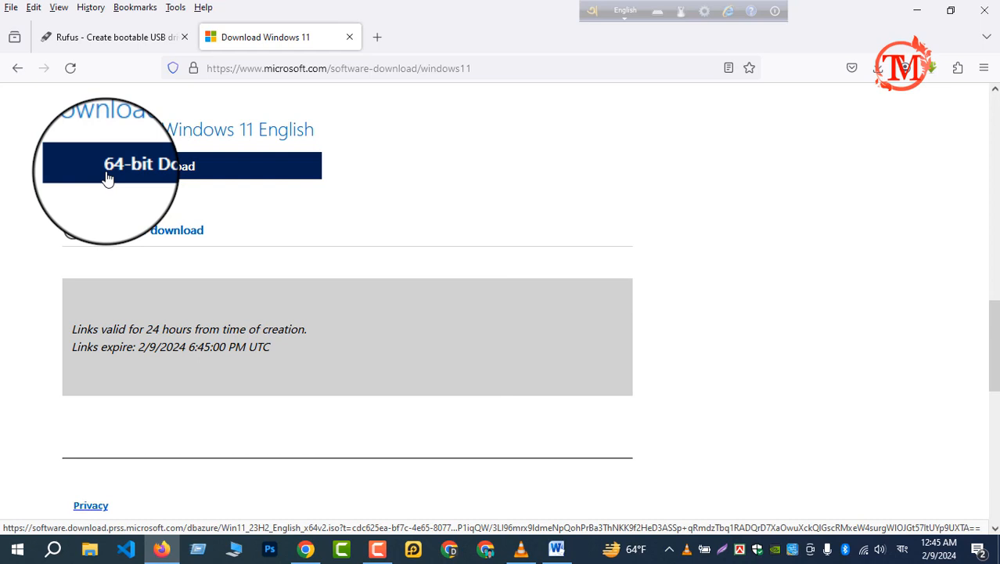
click(186, 176)
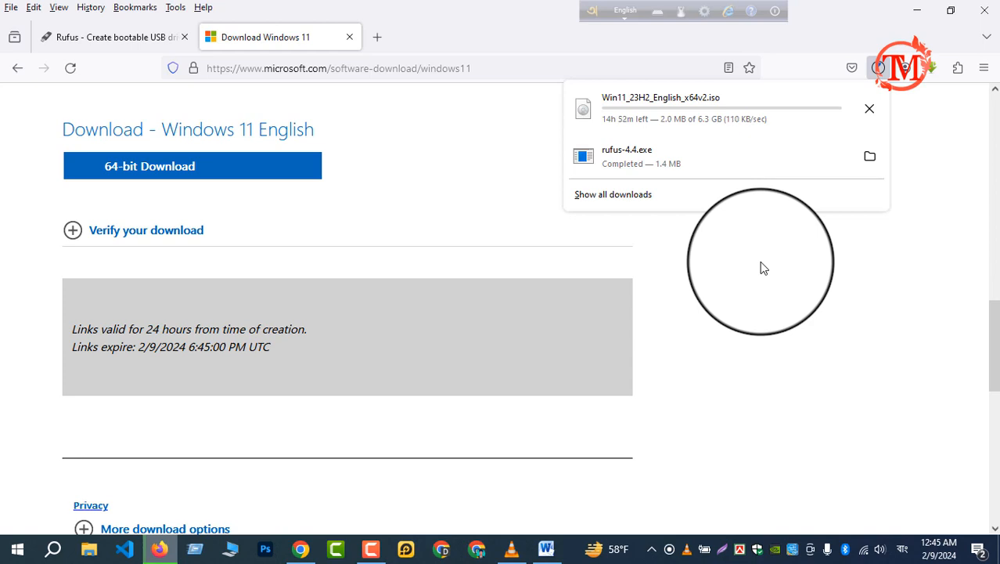
click(877, 245)
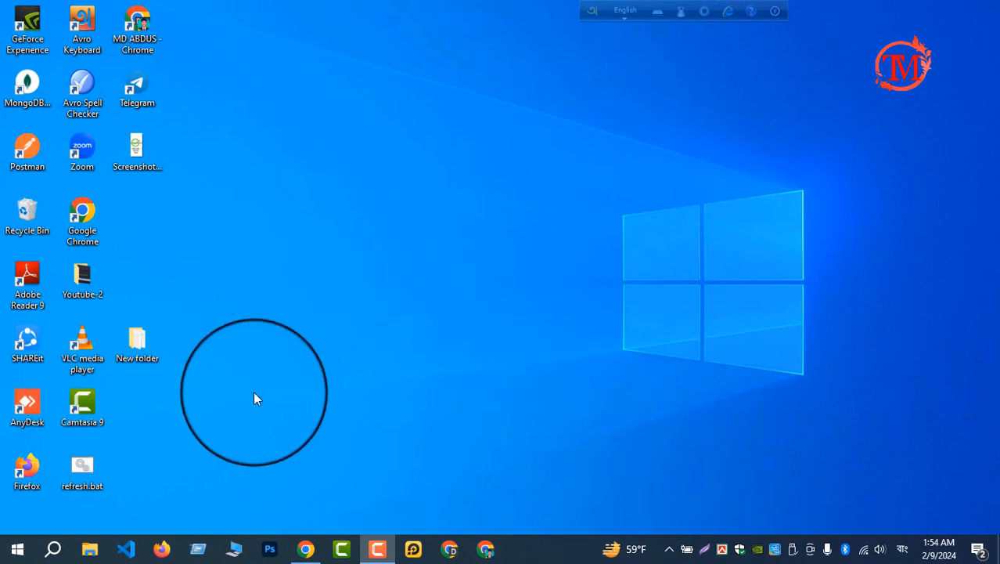
In File Explorer, open the ISO folder inside Downloads and launch rufus-4.4.exe
click(233, 545)
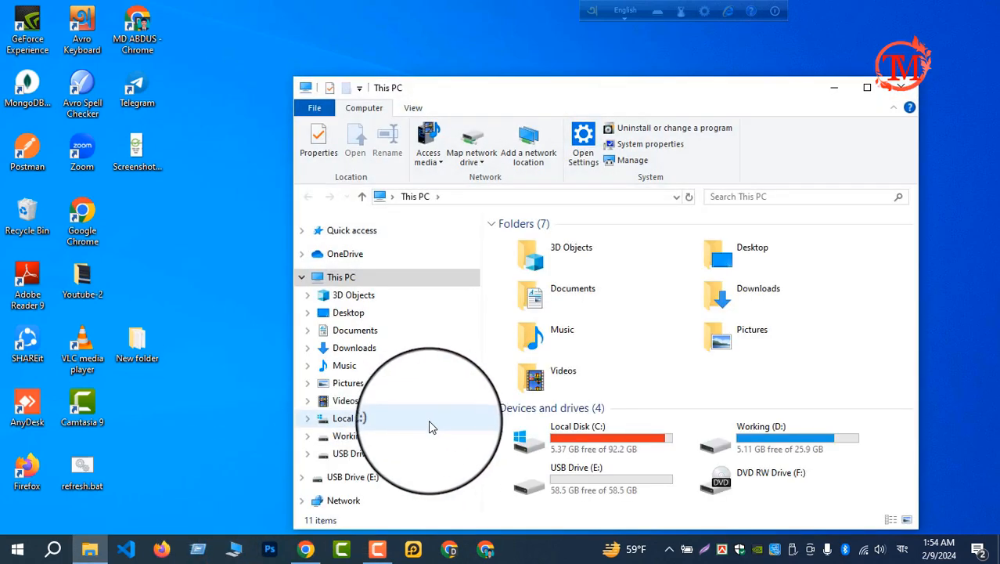
click(358, 348)
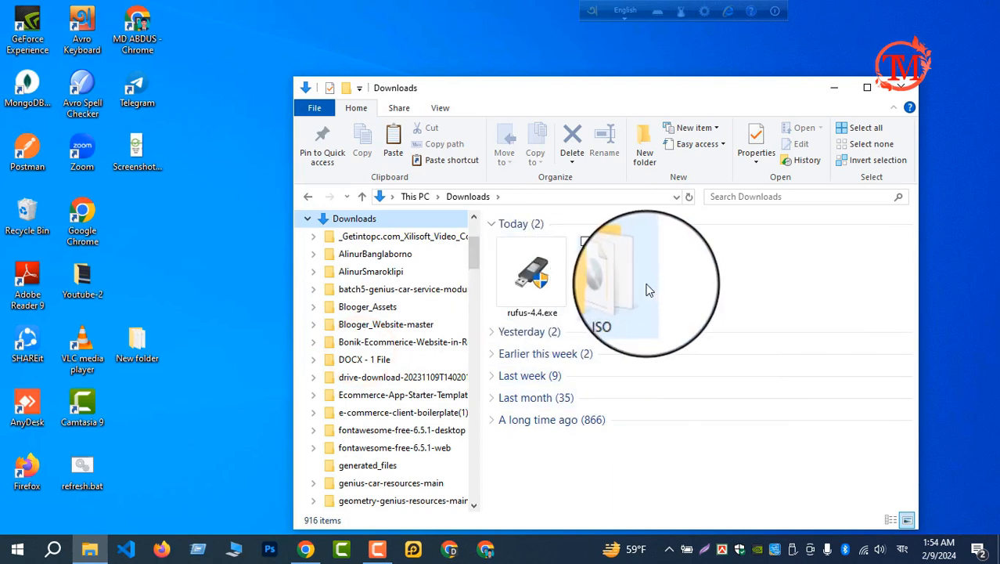
double_click(626, 281)
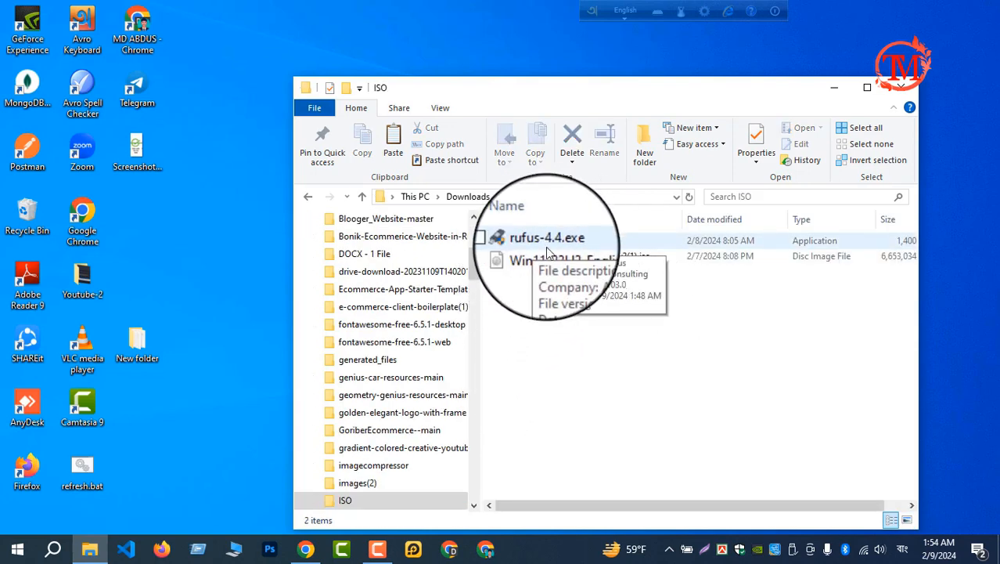
click(547, 249)
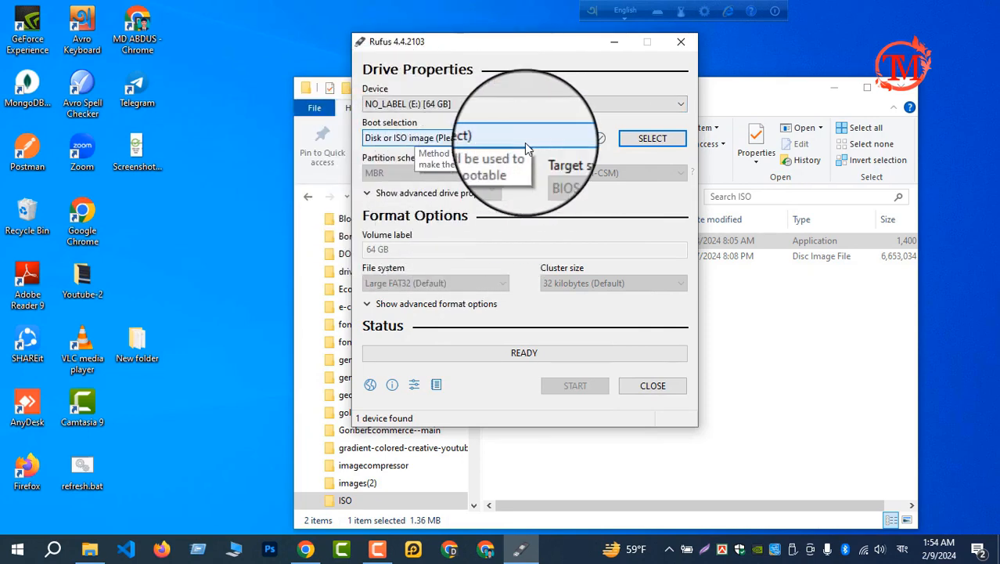
Load Win11_23H2_English_x64v2(1).iso from the ISO folder as the boot image and choose GPT as the partition scheme
click(653, 141)
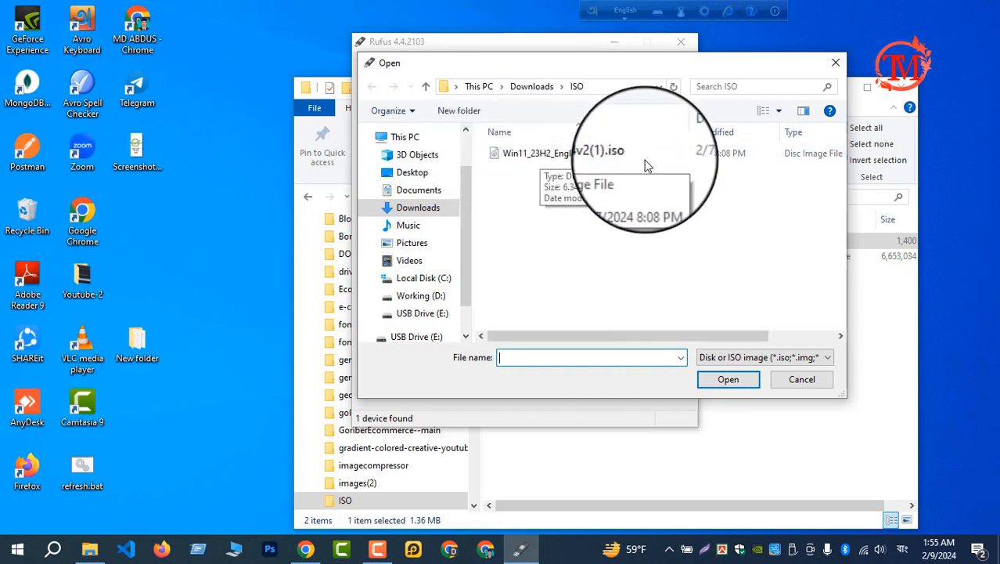
click(719, 384)
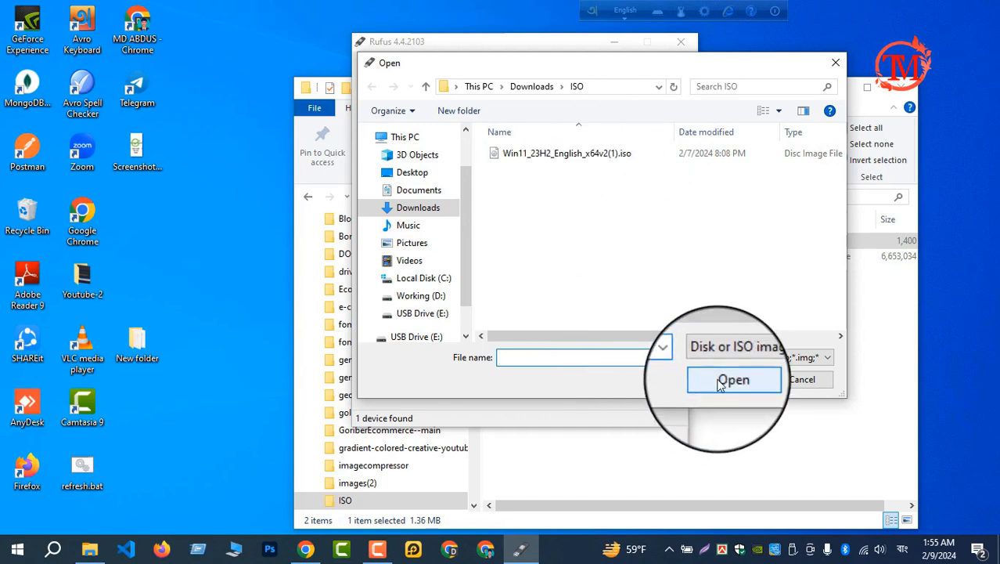
click(580, 153)
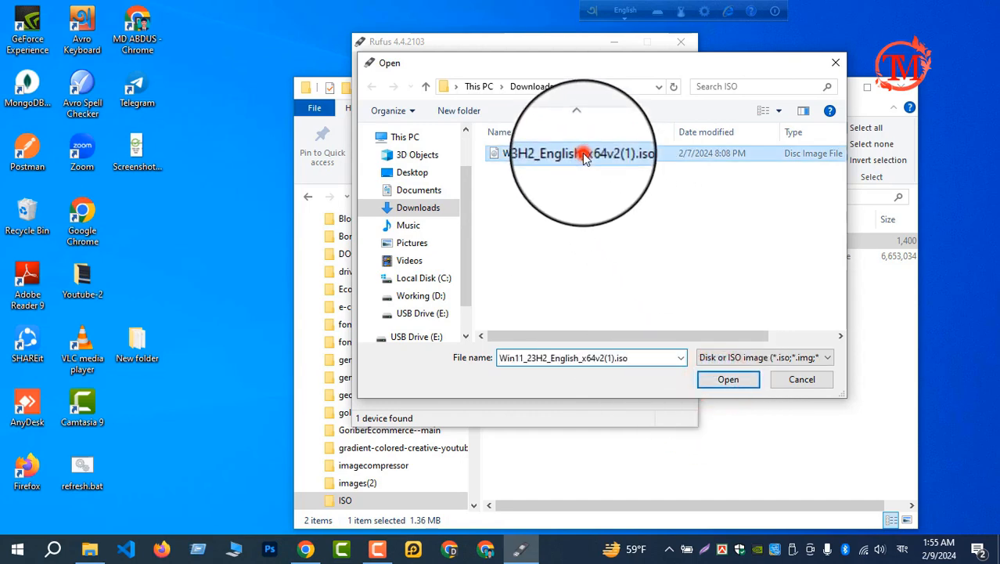
click(728, 381)
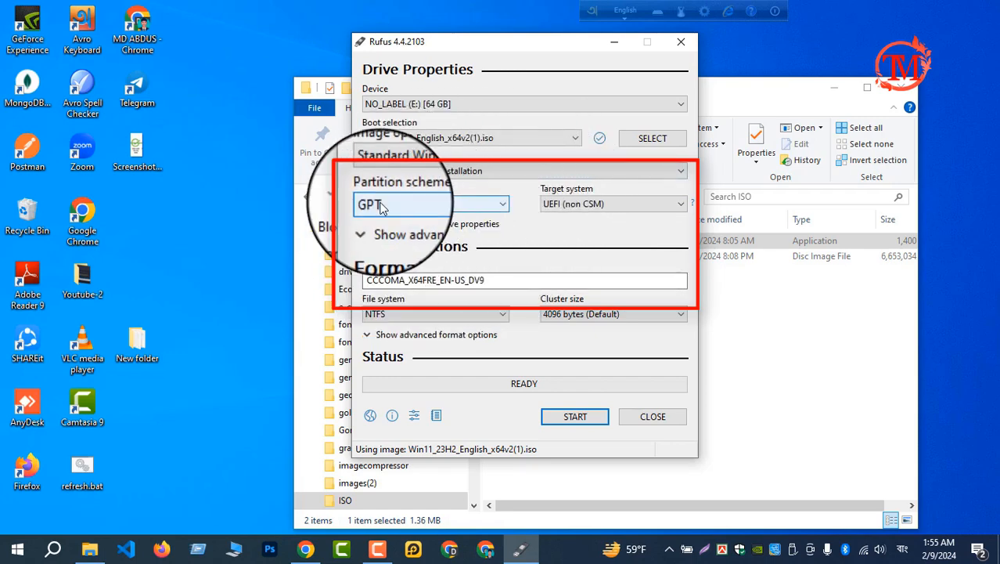
click(501, 203)
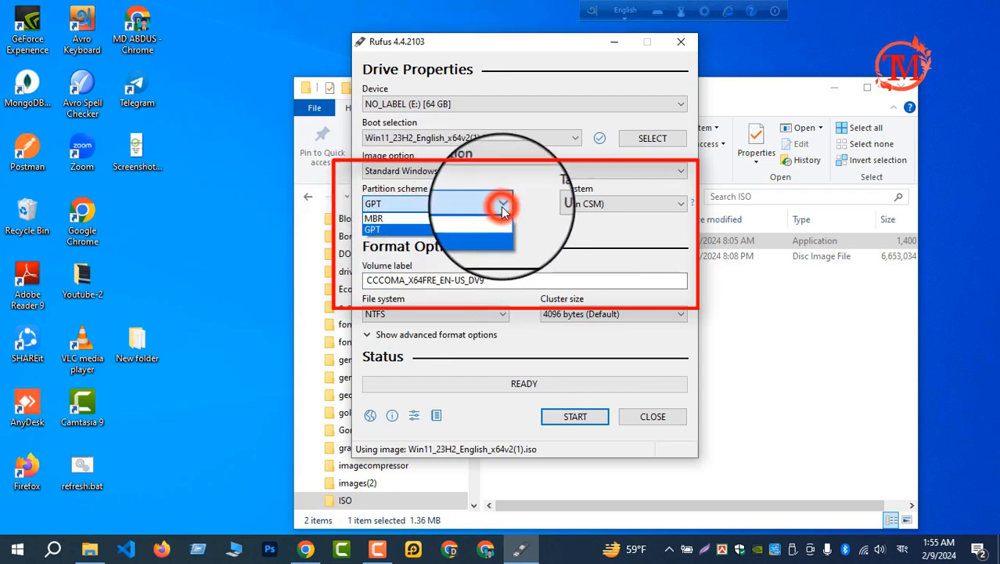
click(449, 233)
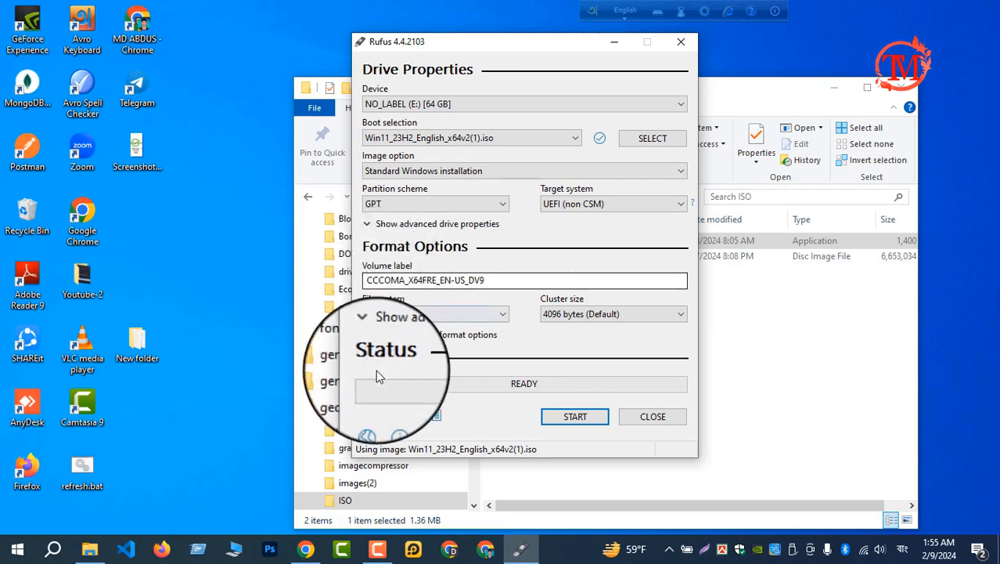
Write the USB drive with the RAM, Secure Boot, TPM 2.0 and online Microsoft account requirements removed, accepting data erasure, and close Rufus once it finishes
click(580, 419)
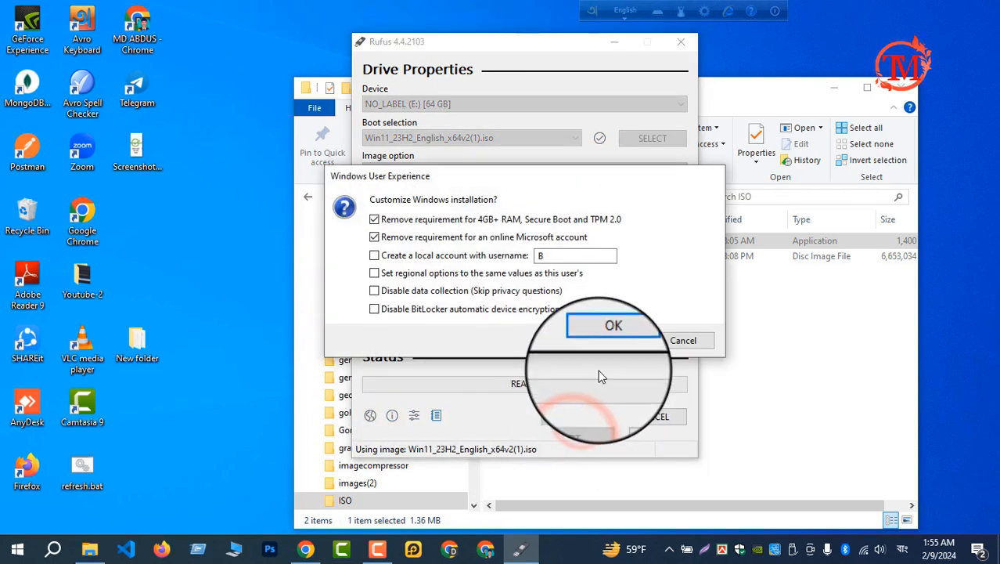
click(607, 342)
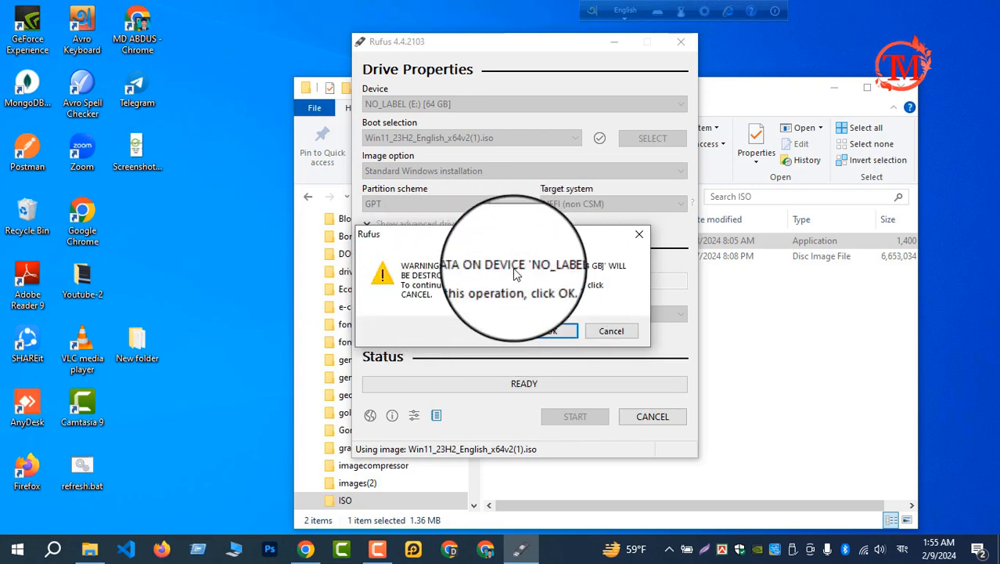
click(551, 332)
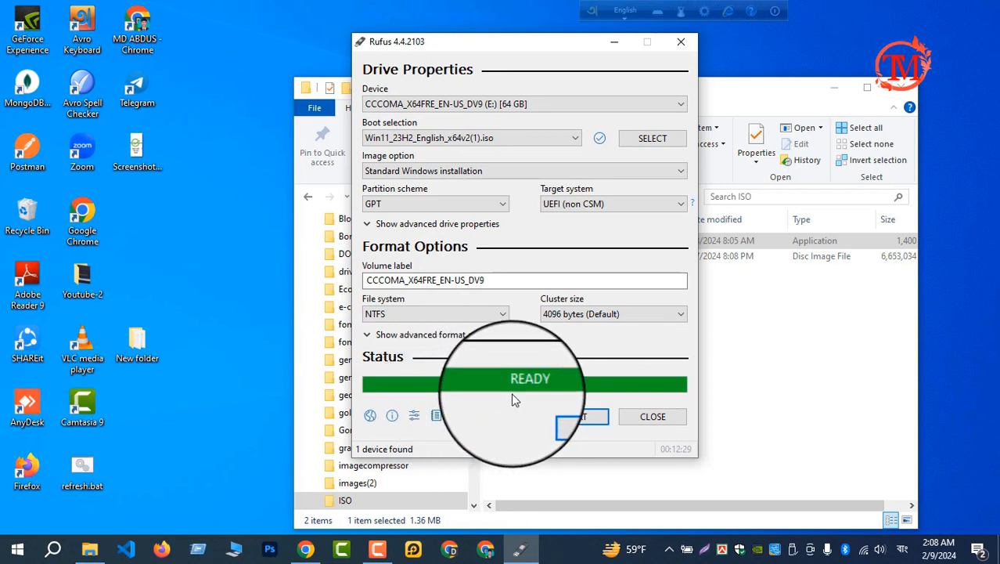
click(653, 417)
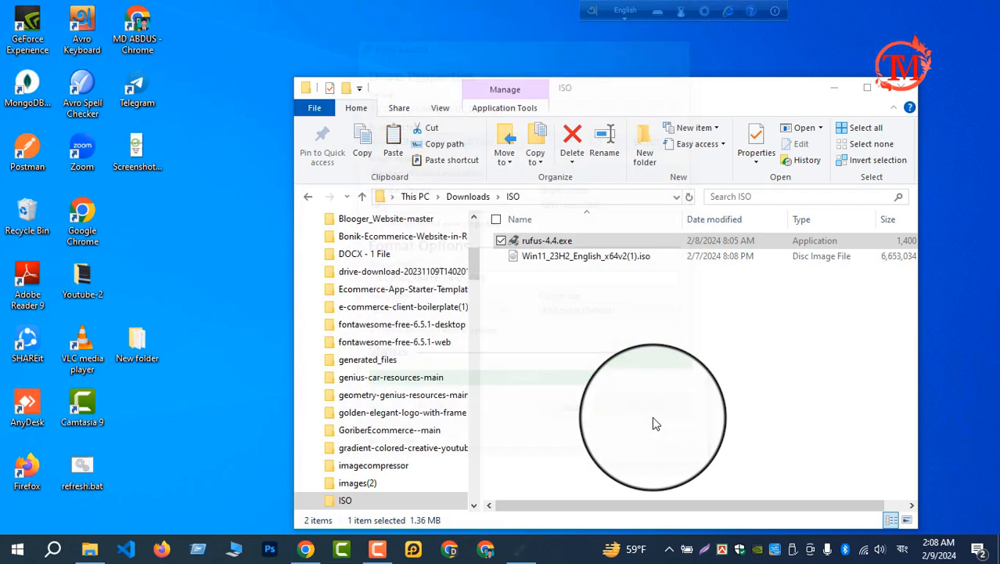